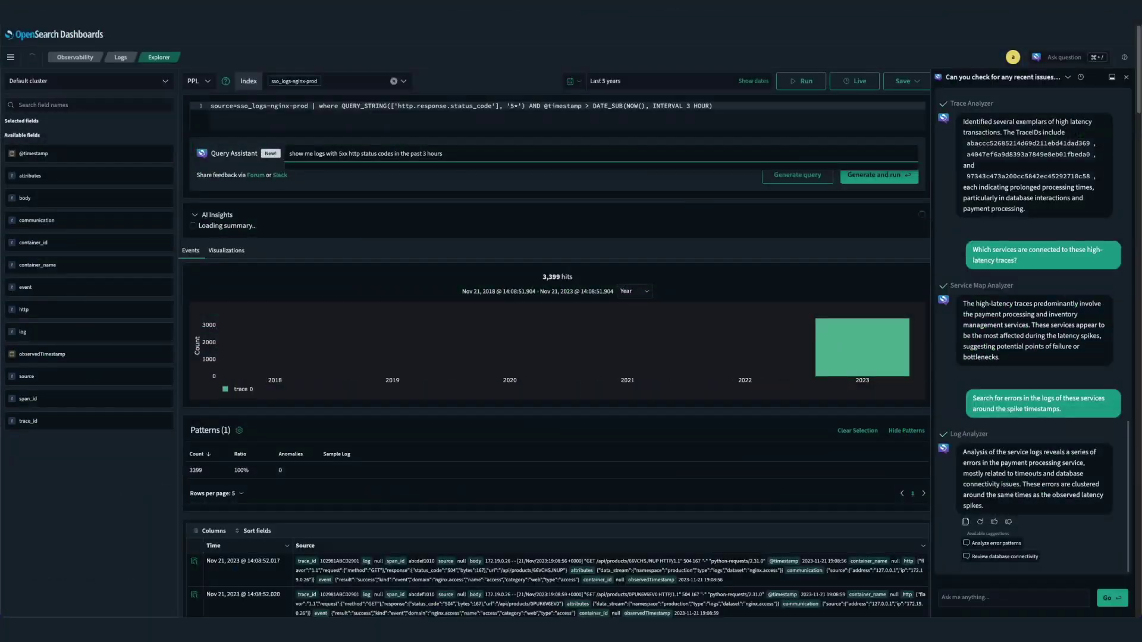
# Expand the assistant chat and view trace 97343c473a200cc5842ec45292710c58's payload fullscreen, then close it
pyautogui.scroll(-5, 580, 342)
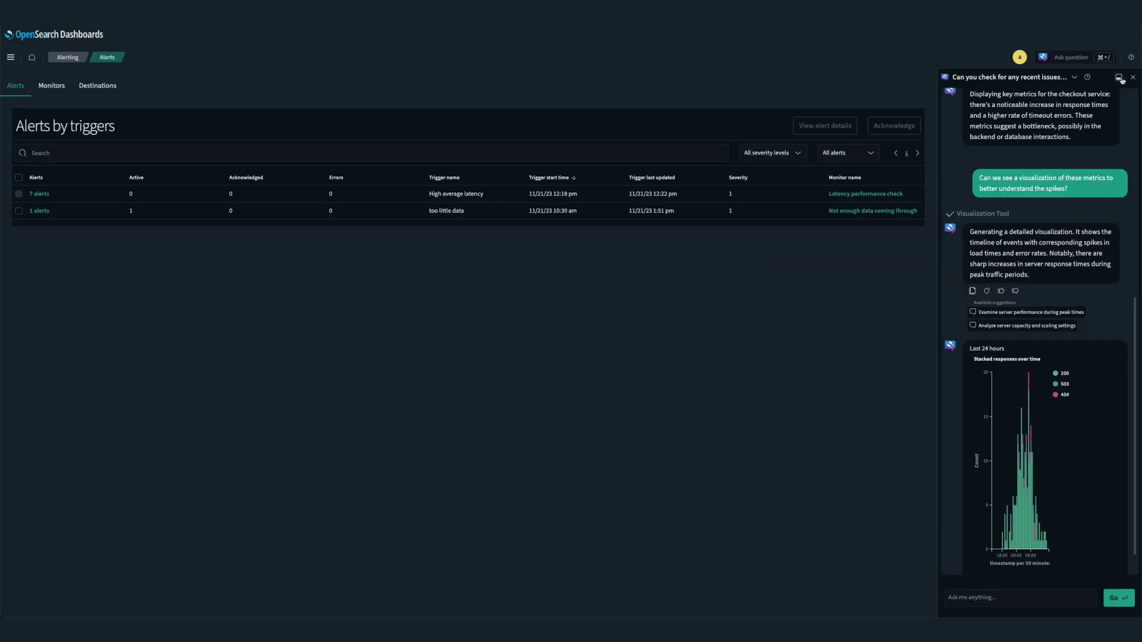
pyautogui.click(1119, 78)
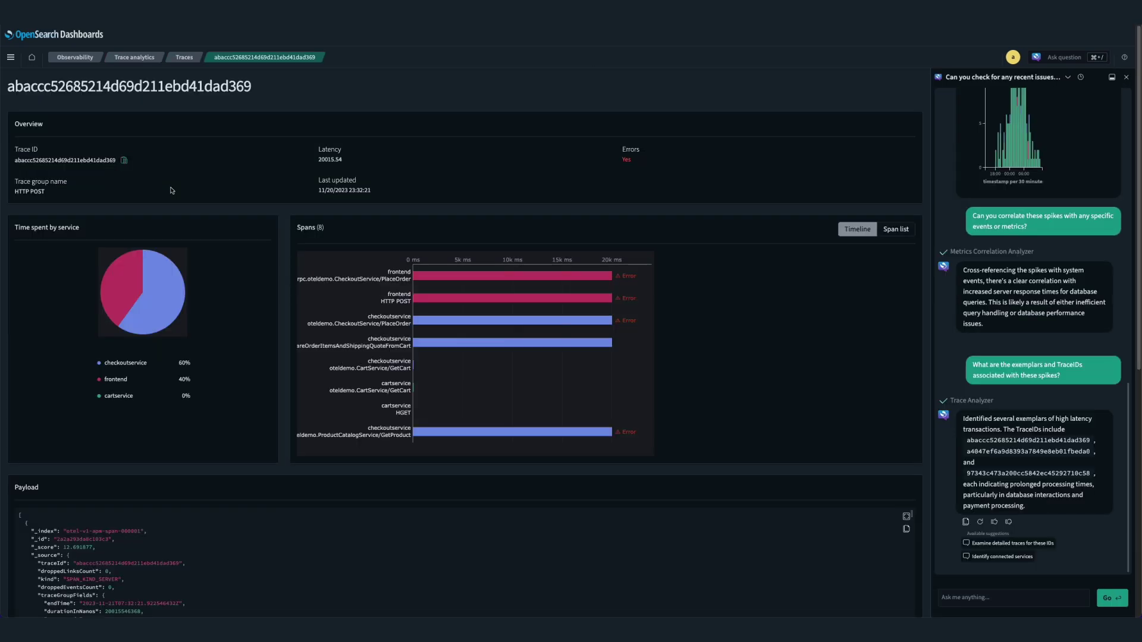
pyautogui.scroll(-2, 751, 306)
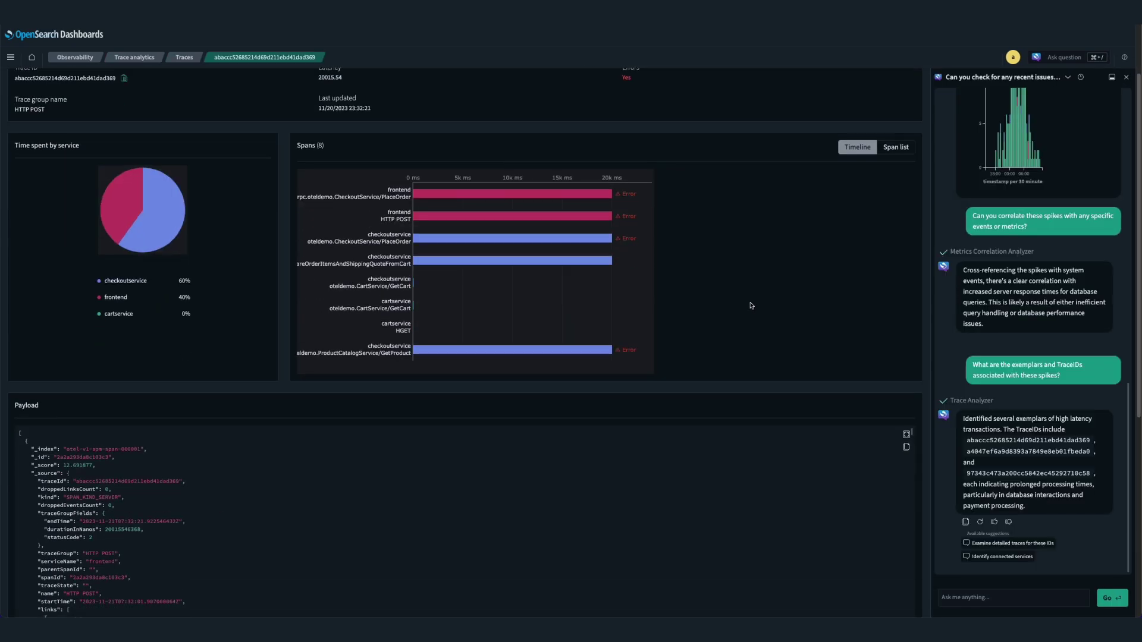
pyautogui.scroll(-5, 751, 305)
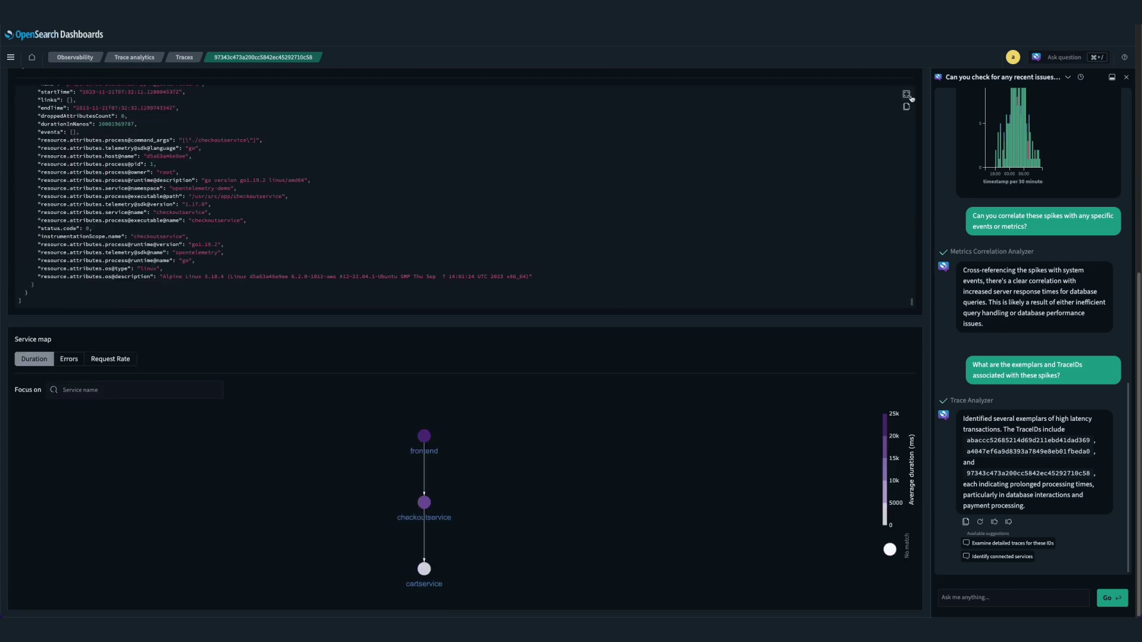
pyautogui.click(905, 95)
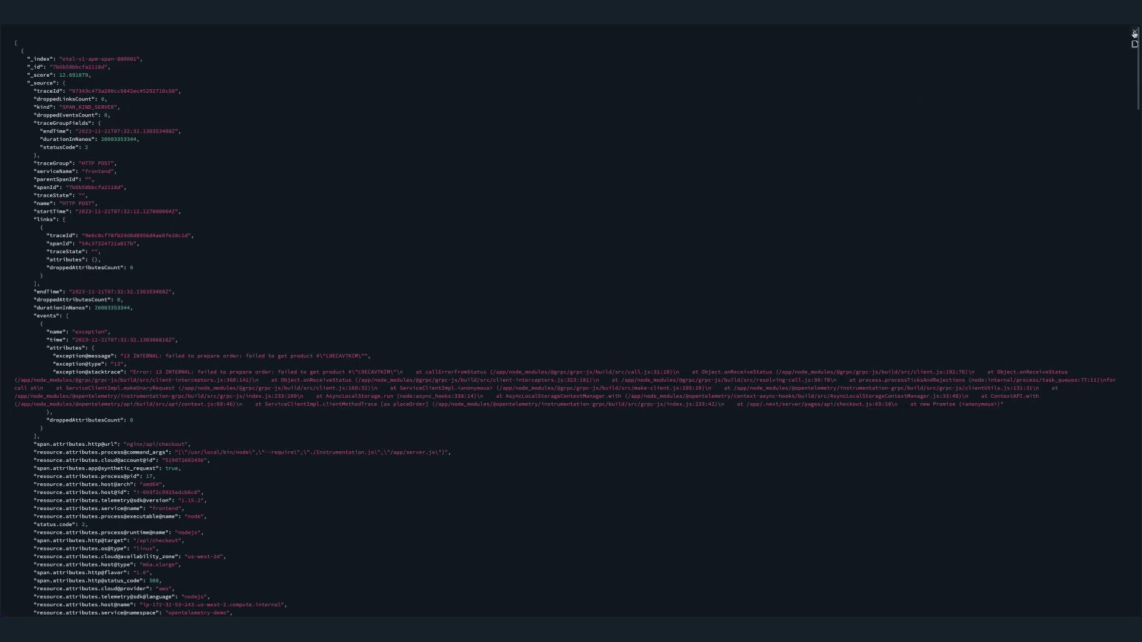
pyautogui.click(1134, 33)
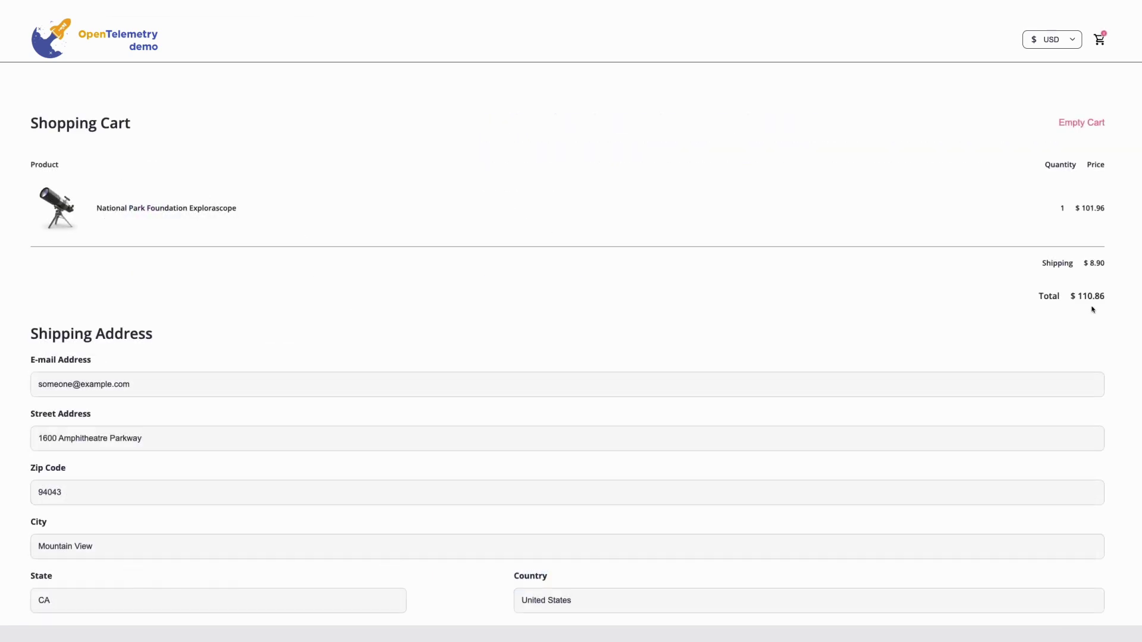
# Scroll down to the shipping and payment form and place the Explorascope order
pyautogui.scroll(-4, 1090, 306)
pyautogui.click(1077, 550)
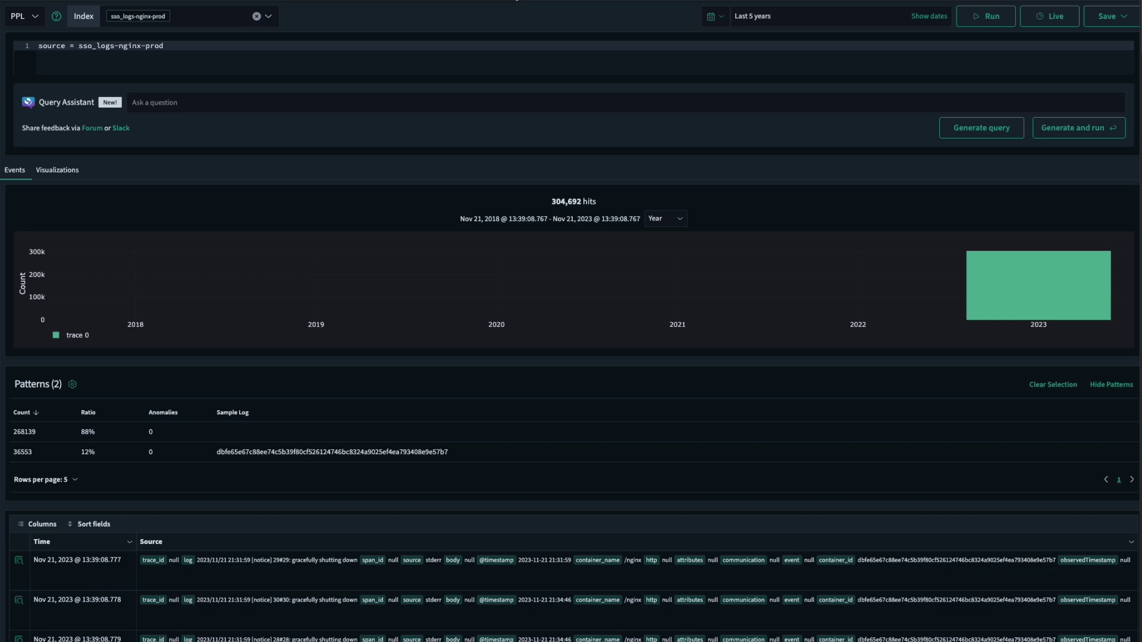
# Scroll through the sso_logs-nginx-prod log results and back up to the PPL query
pyautogui.scroll(-7, 525, 28)
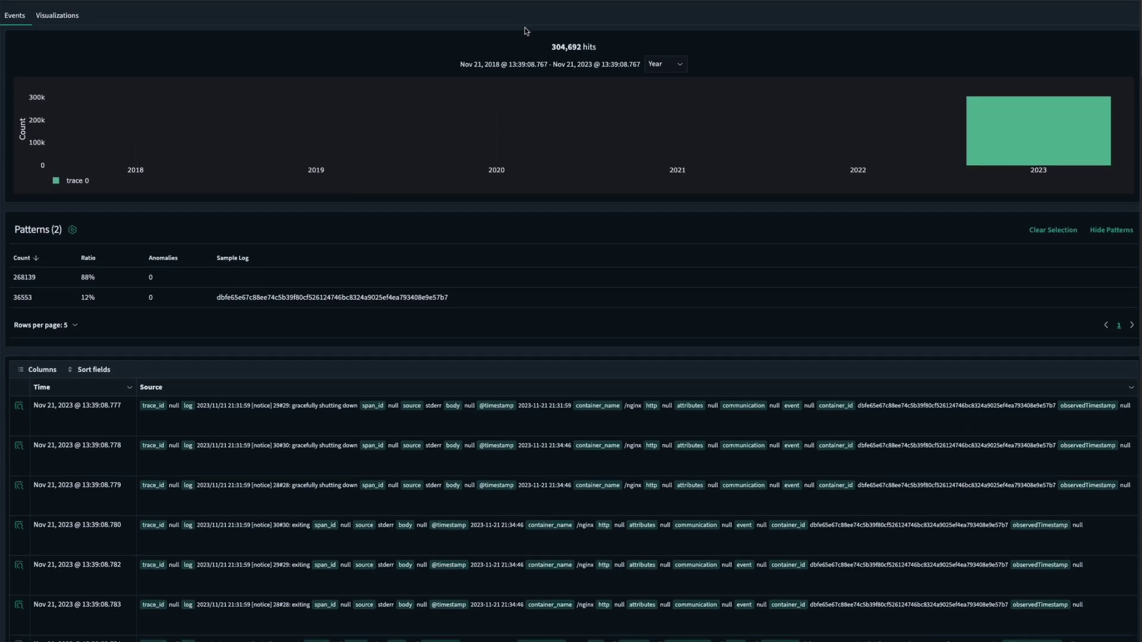
pyautogui.scroll(7, 525, 34)
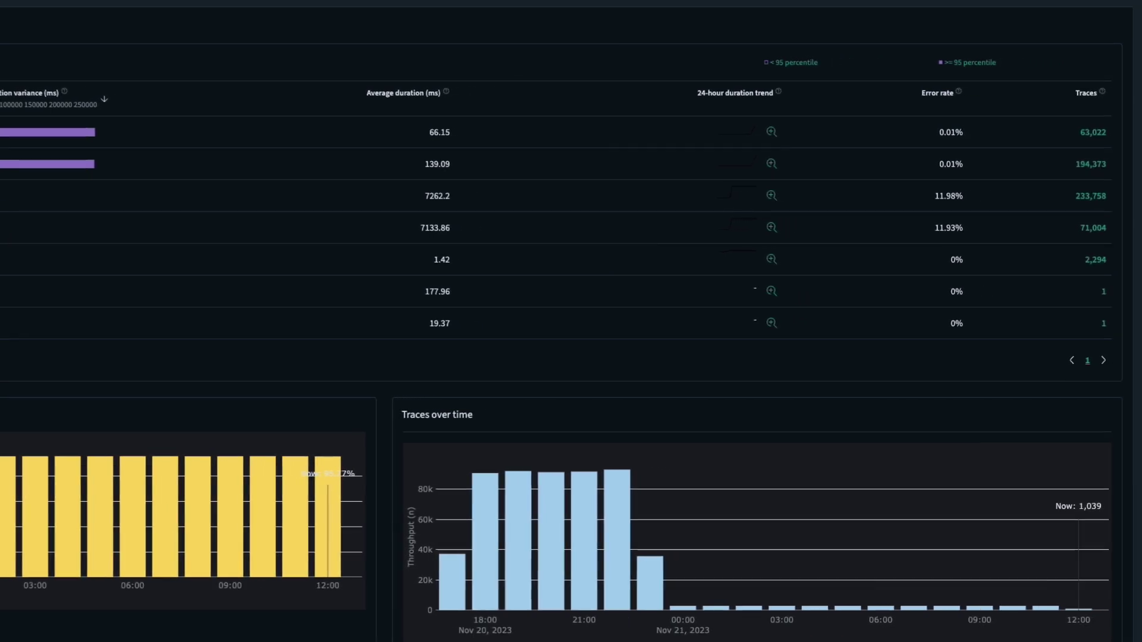
# Scroll back up the Trace analytics page after reviewing the services
pyautogui.scroll(5, 99, 276)
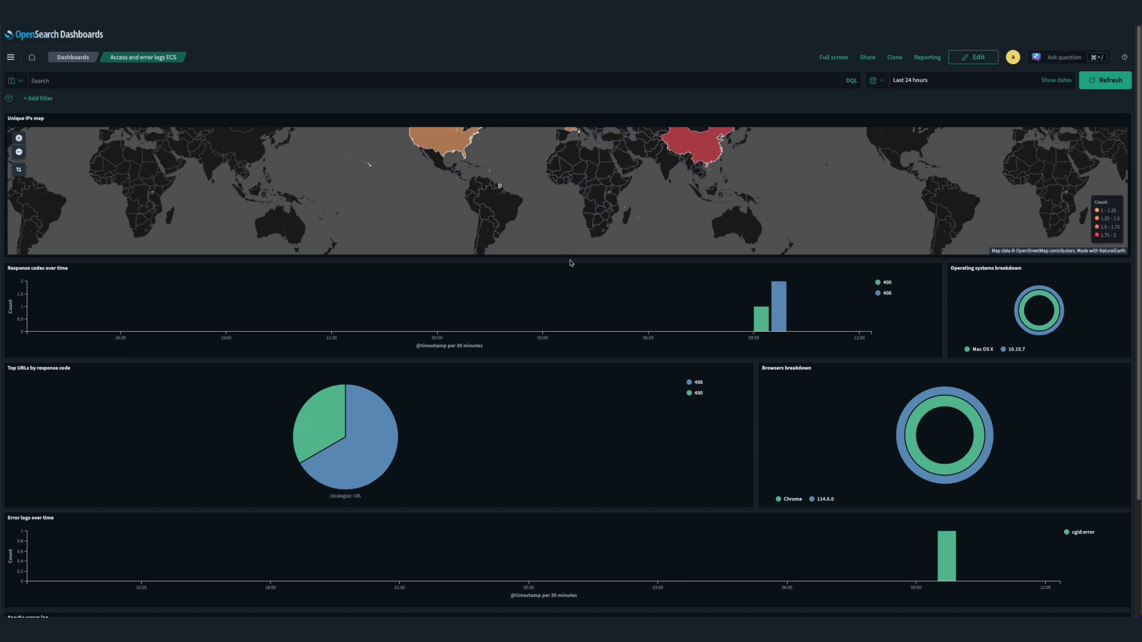
# Scroll down the ECS dashboard to the Apache errors log, then return to the top
pyautogui.scroll(-1, 569, 262)
pyautogui.scroll(-1, 570, 263)
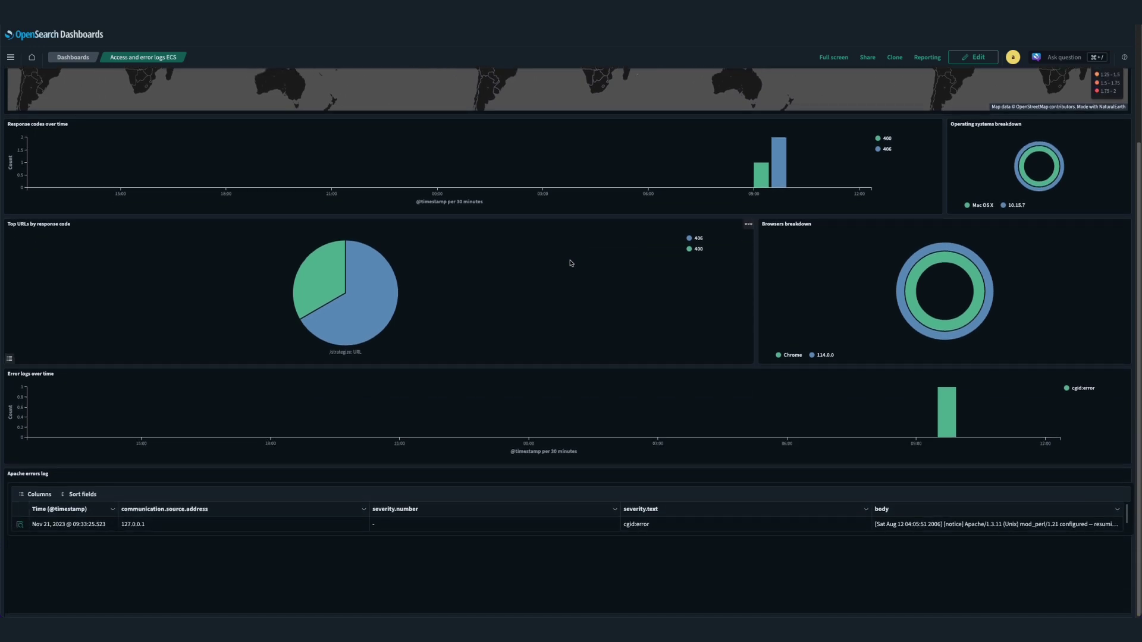
pyautogui.scroll(2, 569, 263)
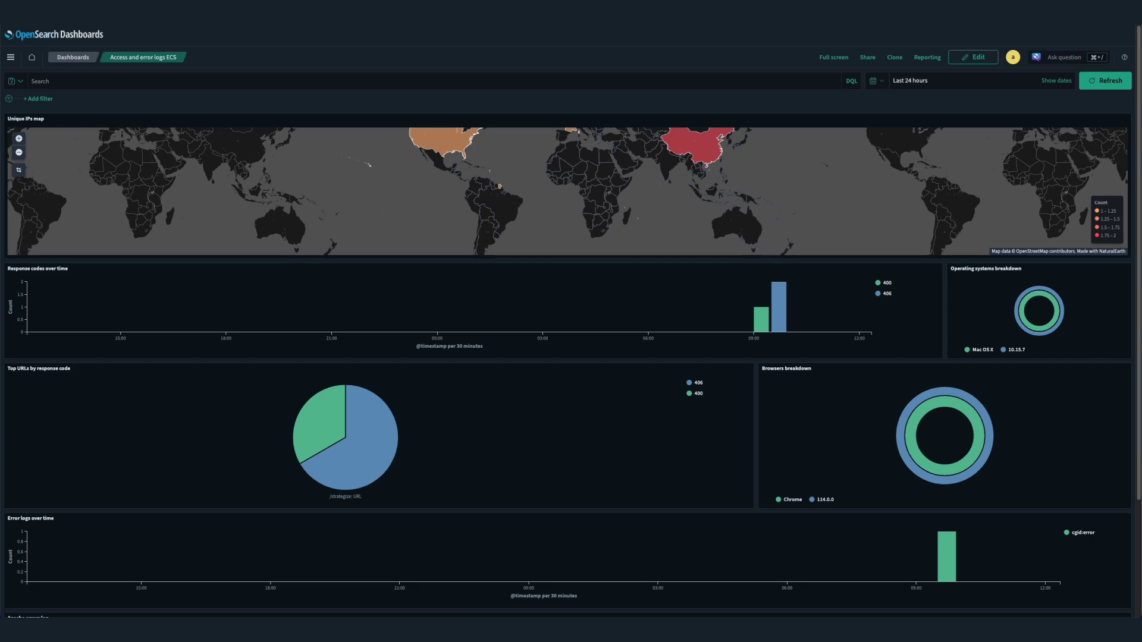
# Go to Alerting from the main menu and view the High average latency alerts
pyautogui.click(7, 59)
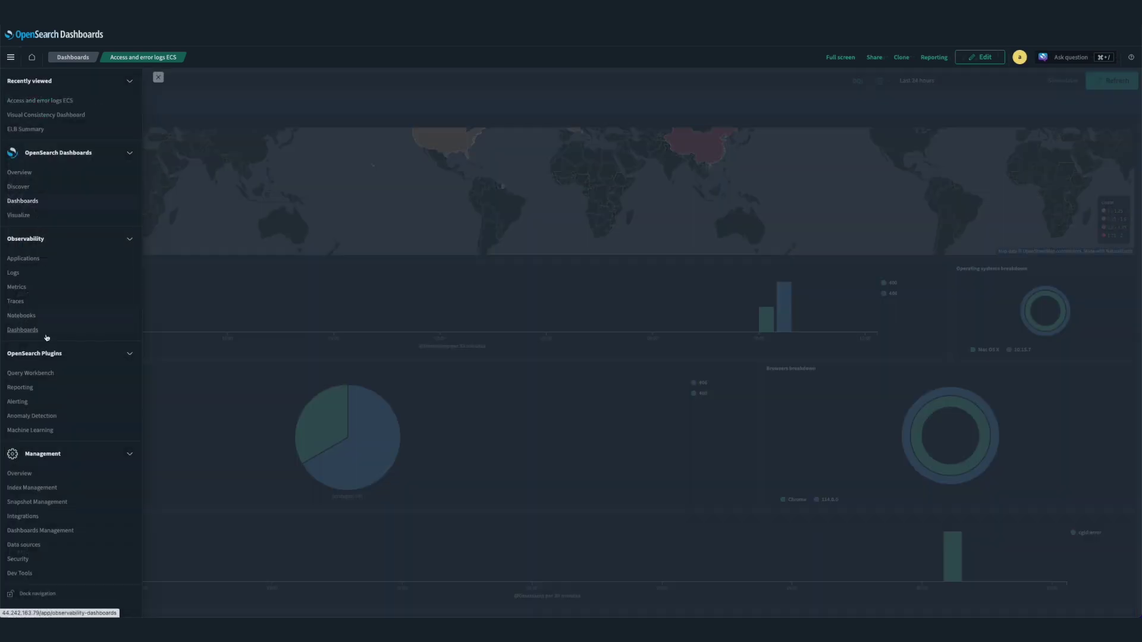
pyautogui.click(625, 61)
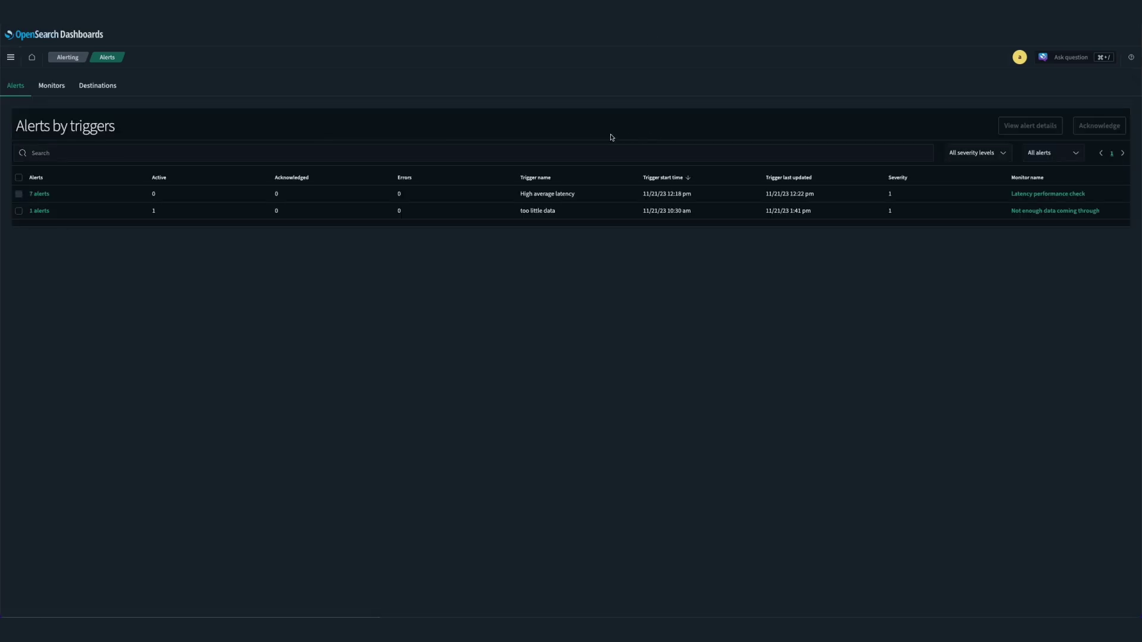
pyautogui.click(96, 223)
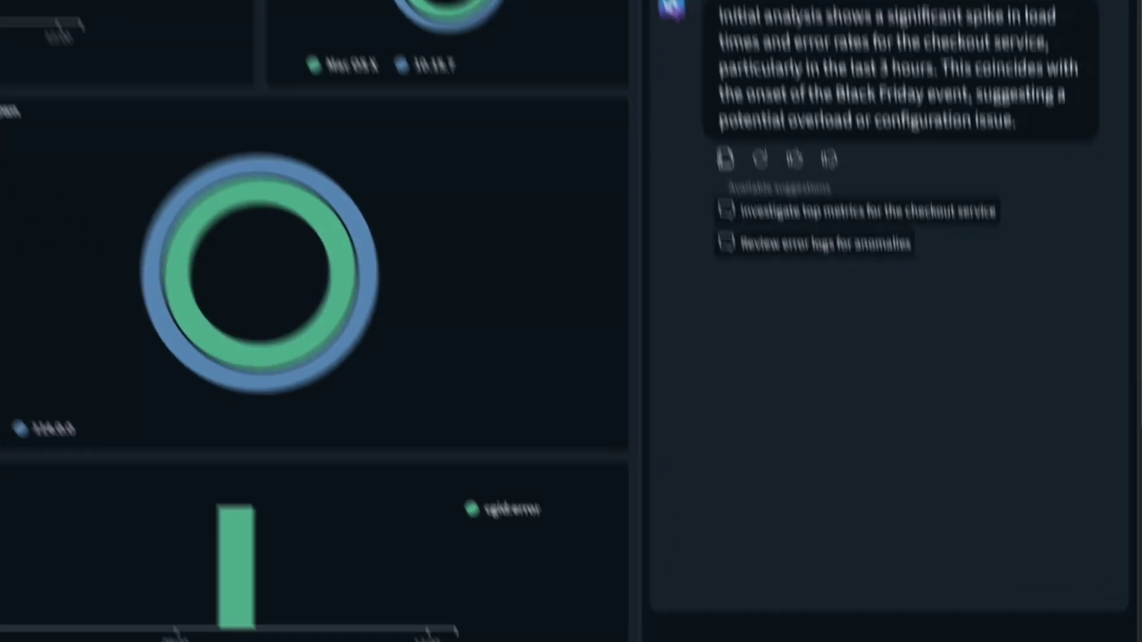
# Ask the assistant 'Show me the top metrics for the checkout service.'
pyautogui.write('Show me the top metrics for the checkout service.')
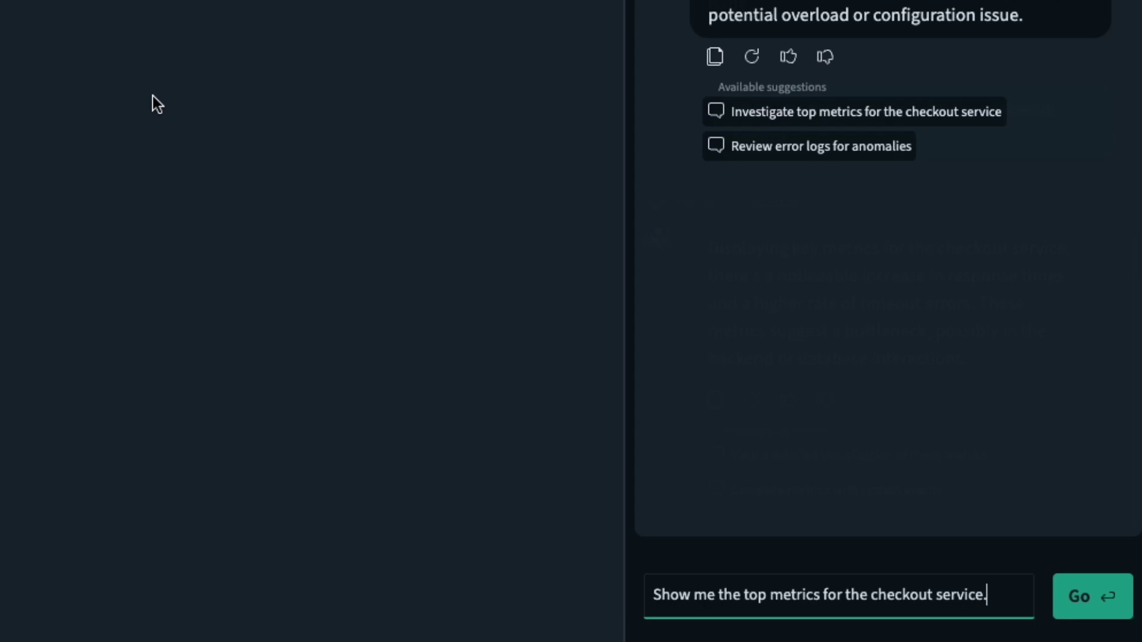
pyautogui.press('Return')
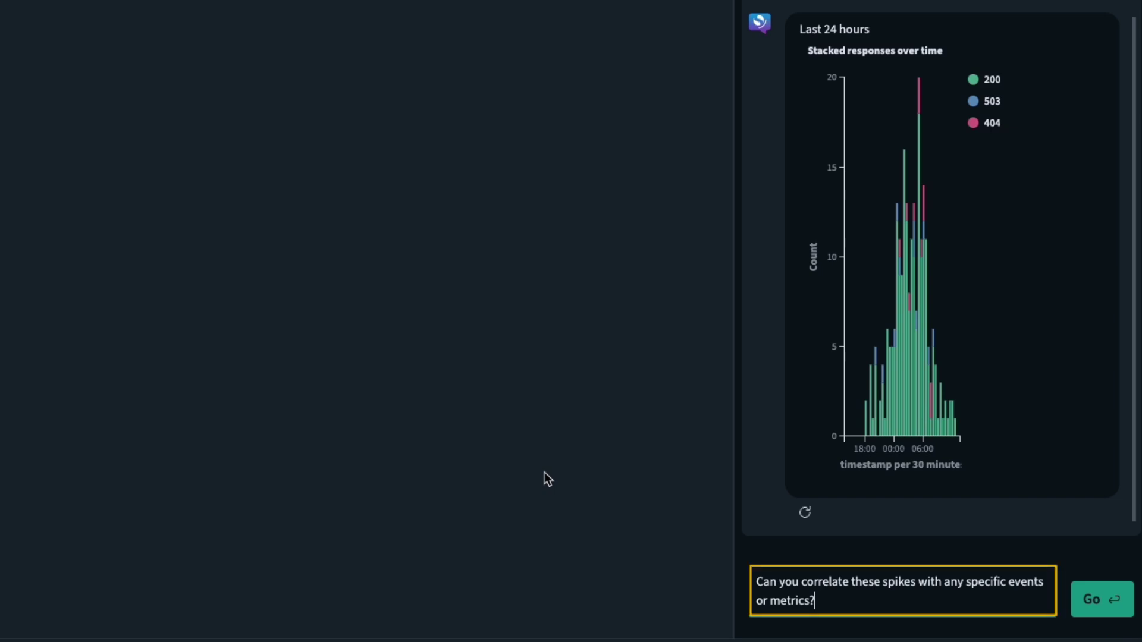
# Send the spike-correlation question, then ask 'What are the exemplars and TraceIDs associated with these spikes?'
pyautogui.press('Return')
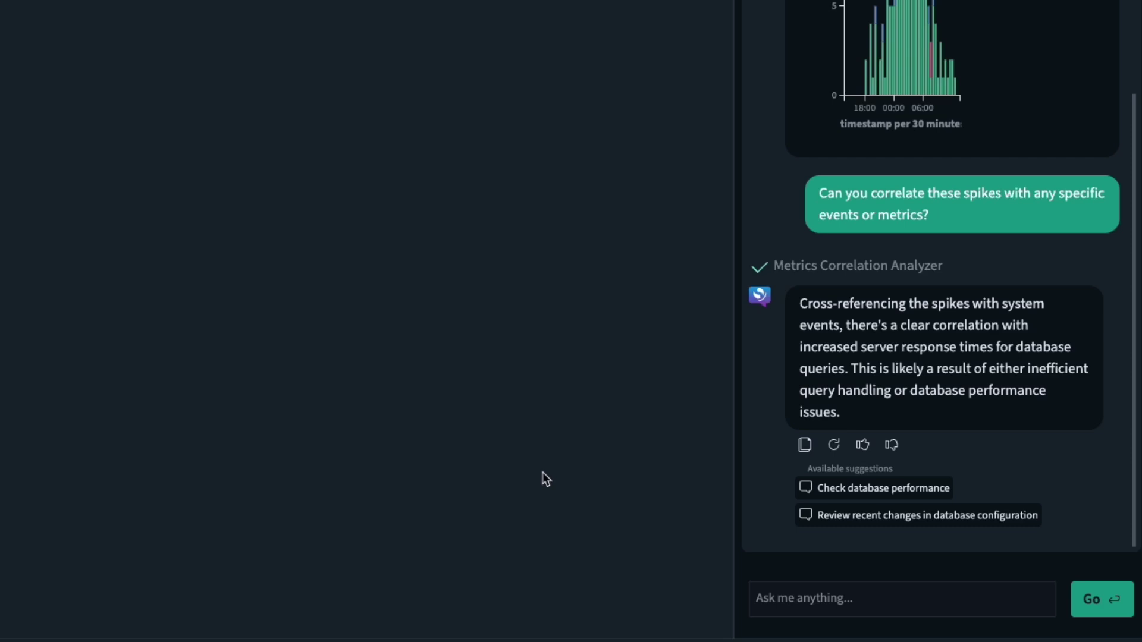
pyautogui.click(796, 596)
pyautogui.write('What are the exemplars and TraceIDs associated with these spikes?')
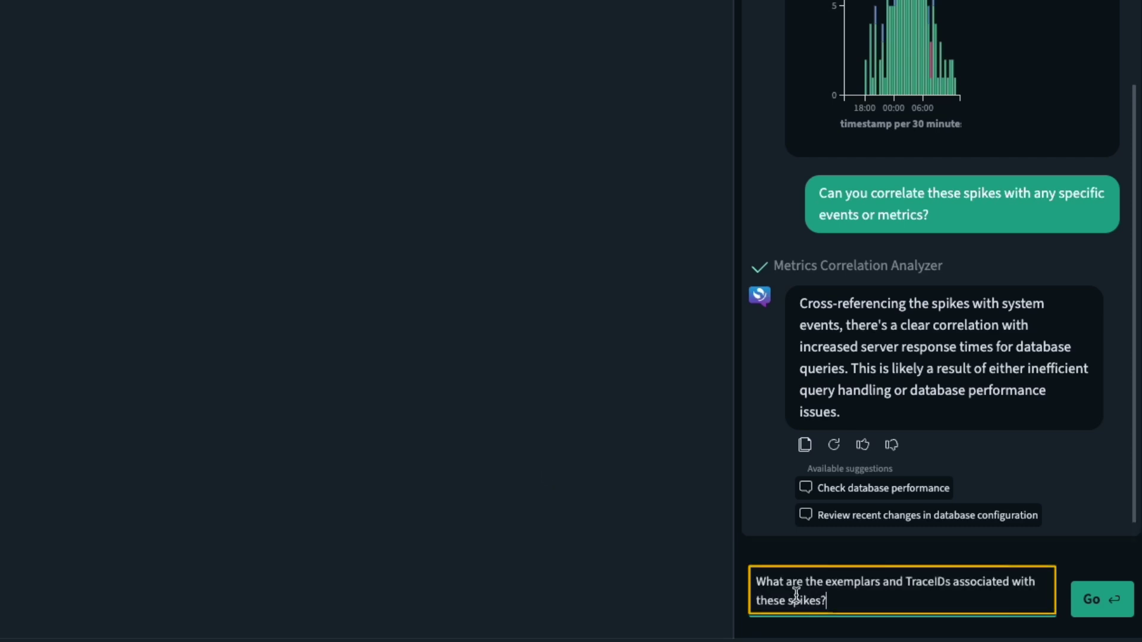
pyautogui.press('Return')
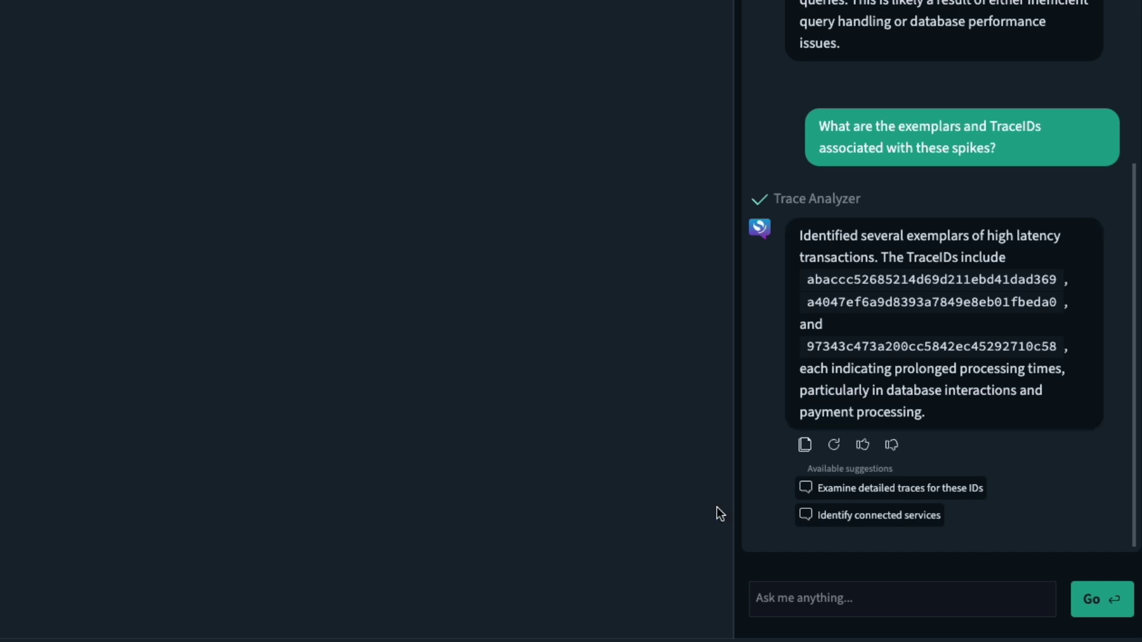
# Review the first trace's payload and service map, then open trace a4047ef6a9d8393a7849e8eb01fbeda0
pyautogui.doubleClick(899, 284)
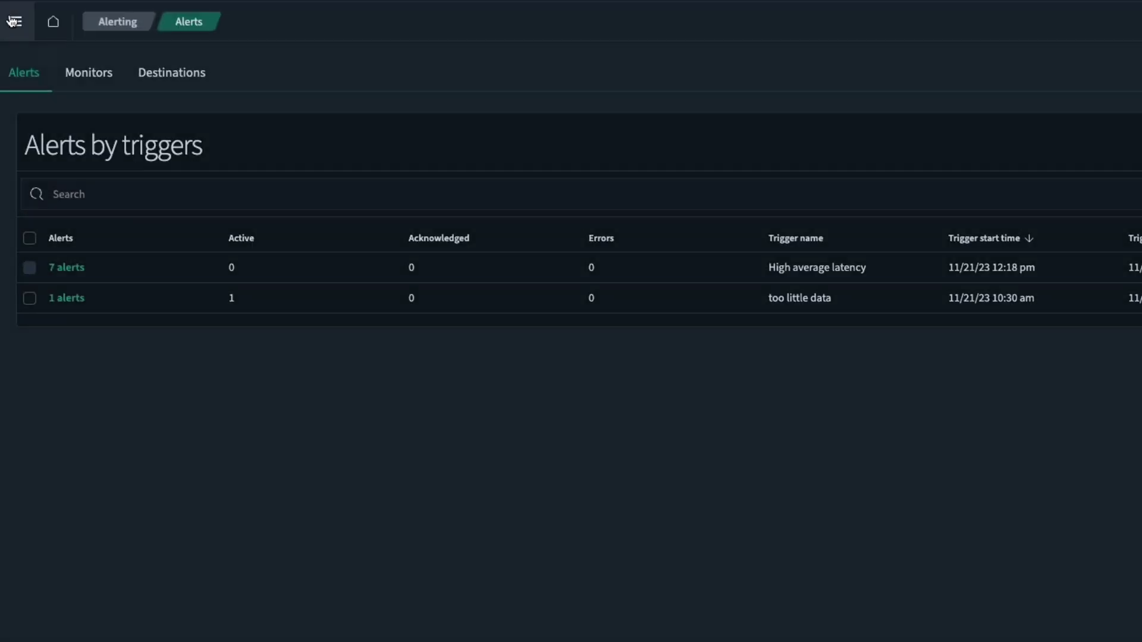
pyautogui.click(13, 21)
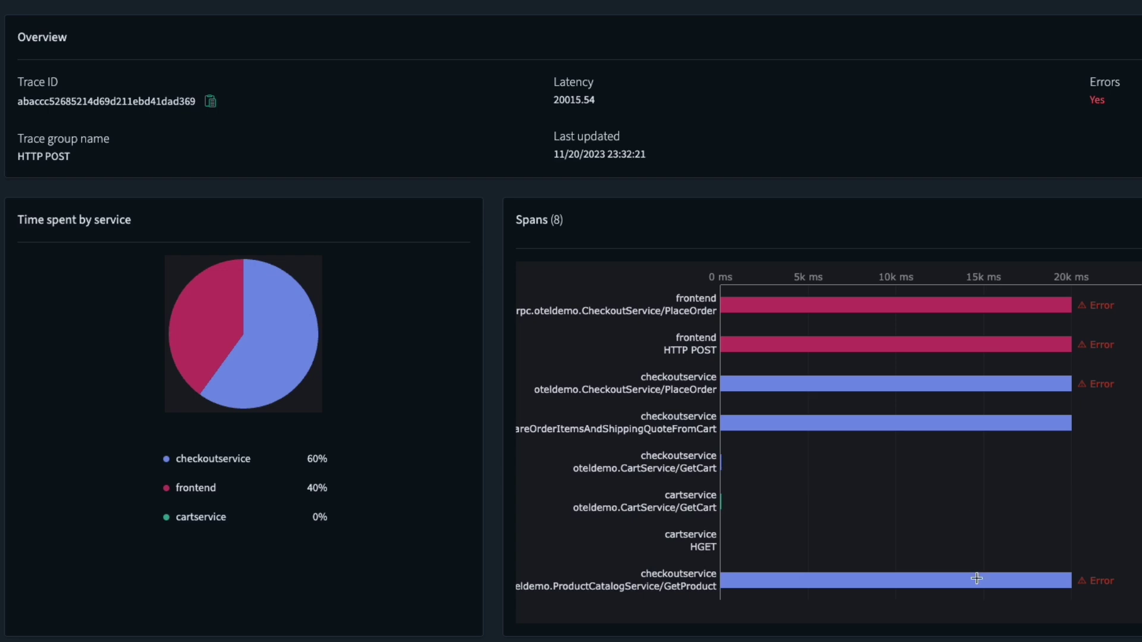
pyautogui.scroll(-5, 977, 578)
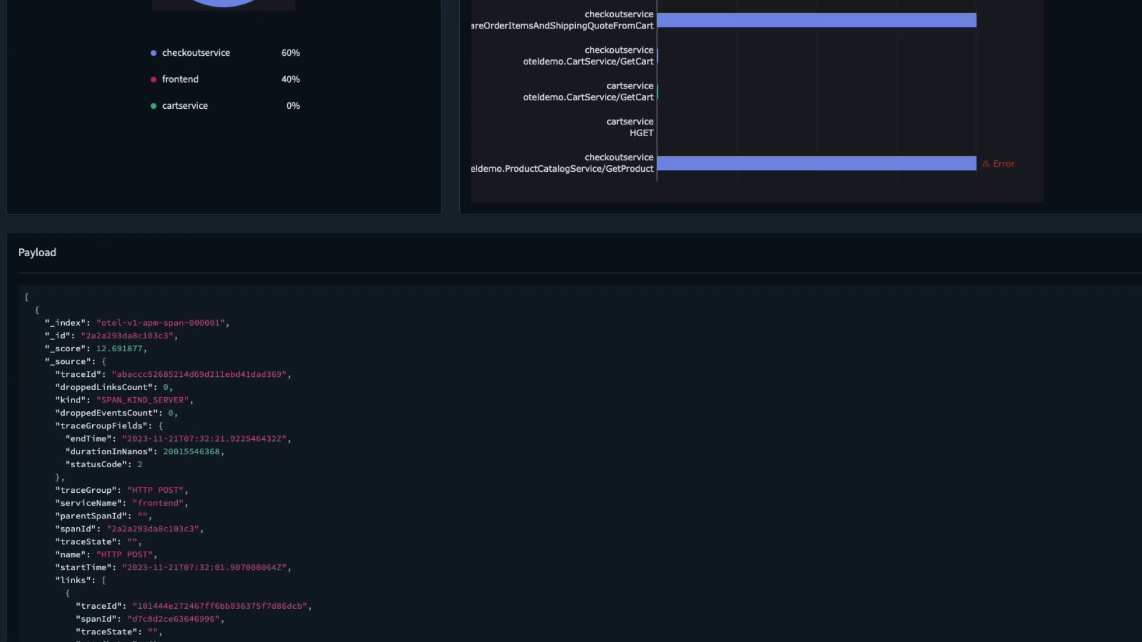
pyautogui.scroll(-4, 571, 321)
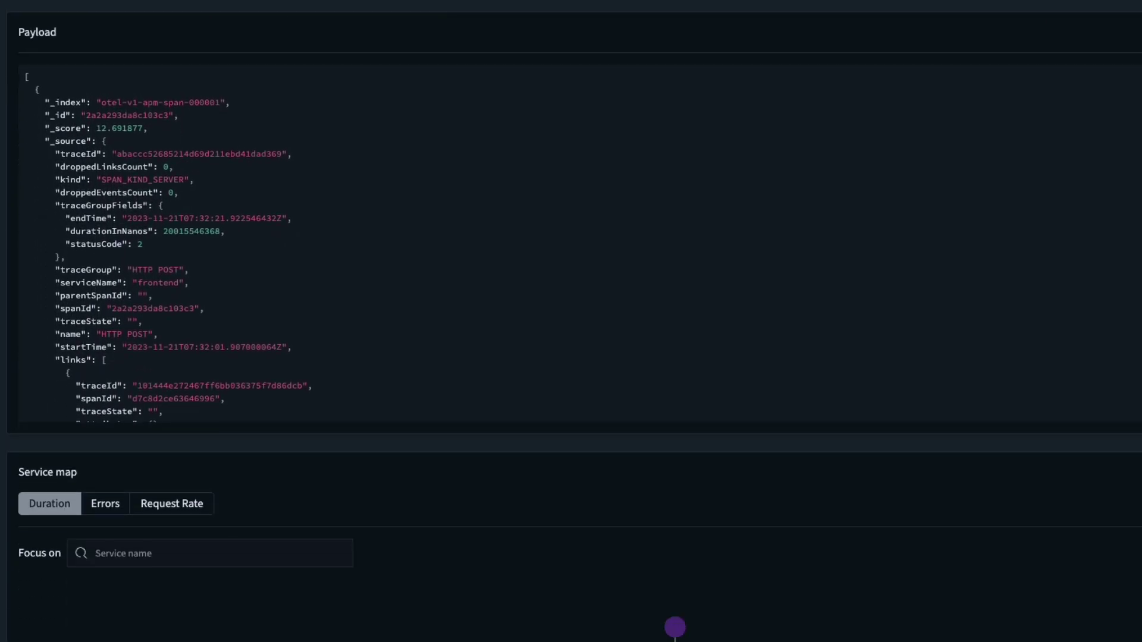
pyautogui.scroll(-5, 570, 321)
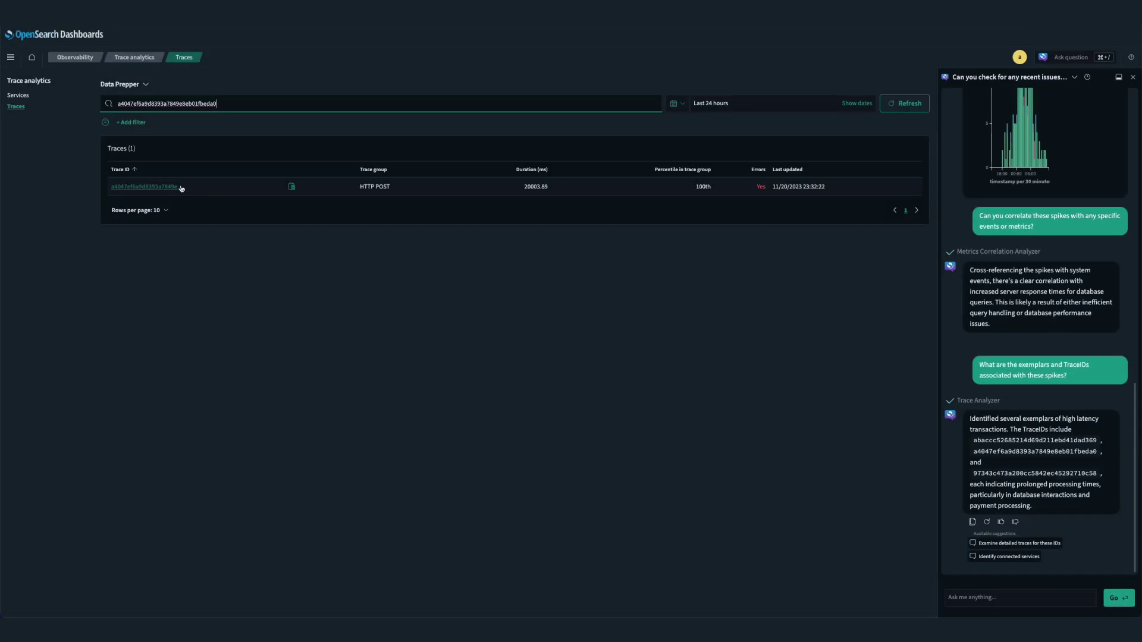
pyautogui.click(175, 188)
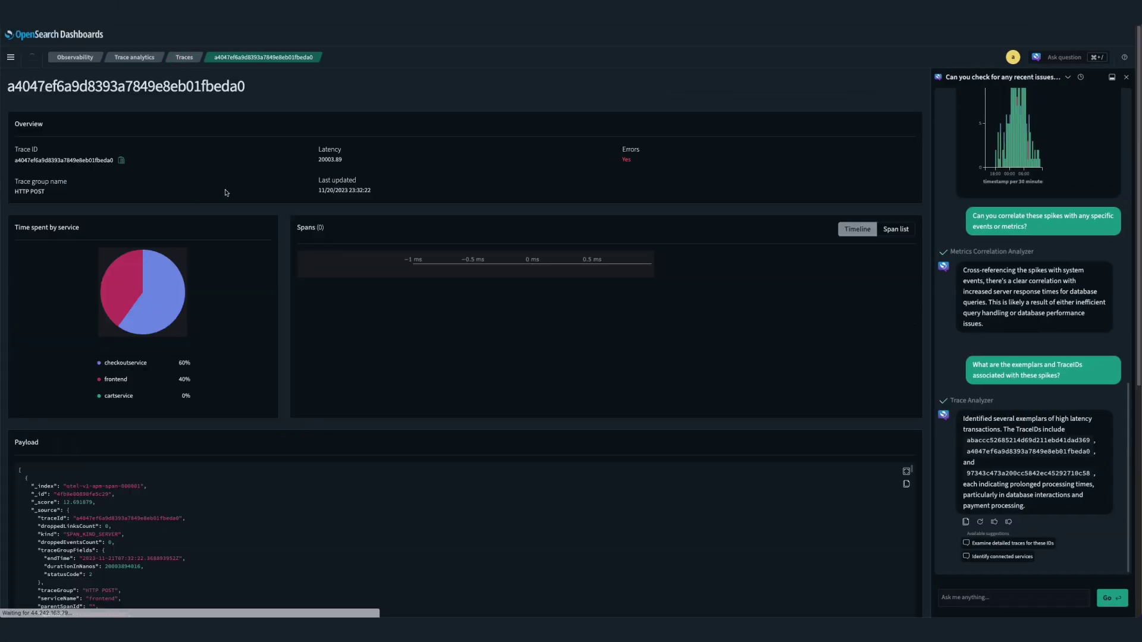
pyautogui.scroll(-2, 715, 292)
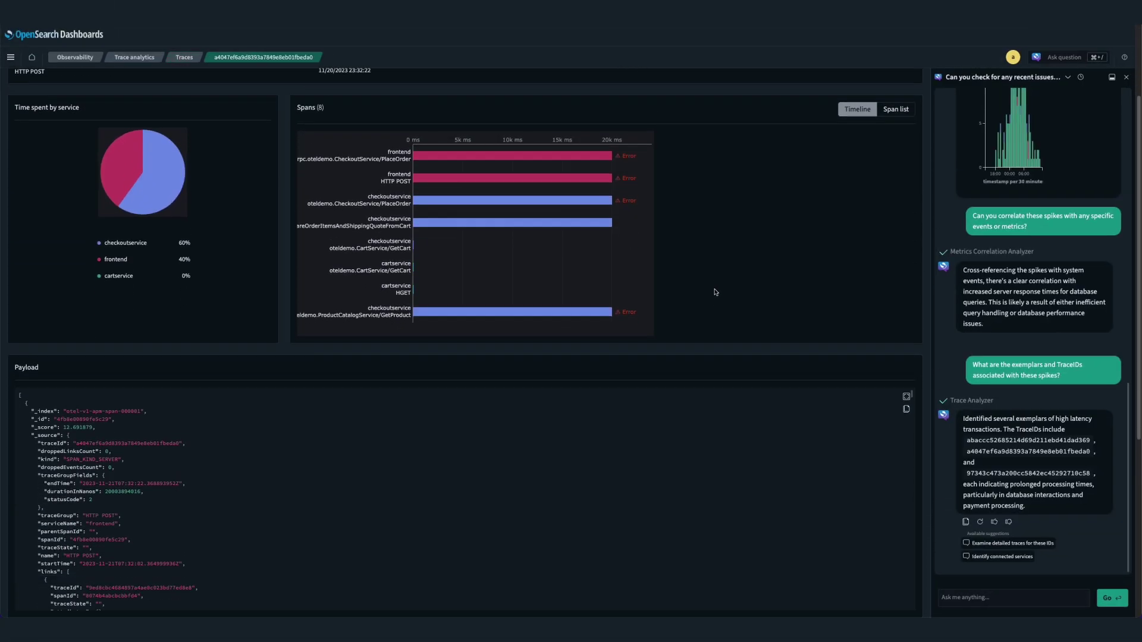
# Send the connected-services question, then ask 'Search for errors in the logs of these services around the spike timestamps.'
pyautogui.scroll(-1, 716, 292)
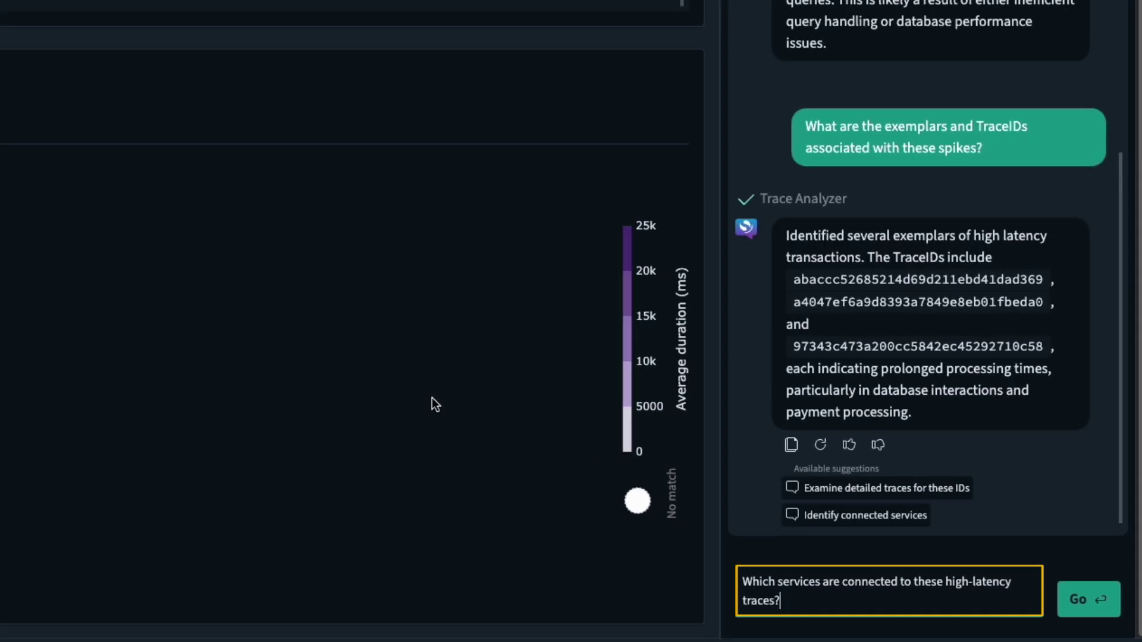
pyautogui.press('Return')
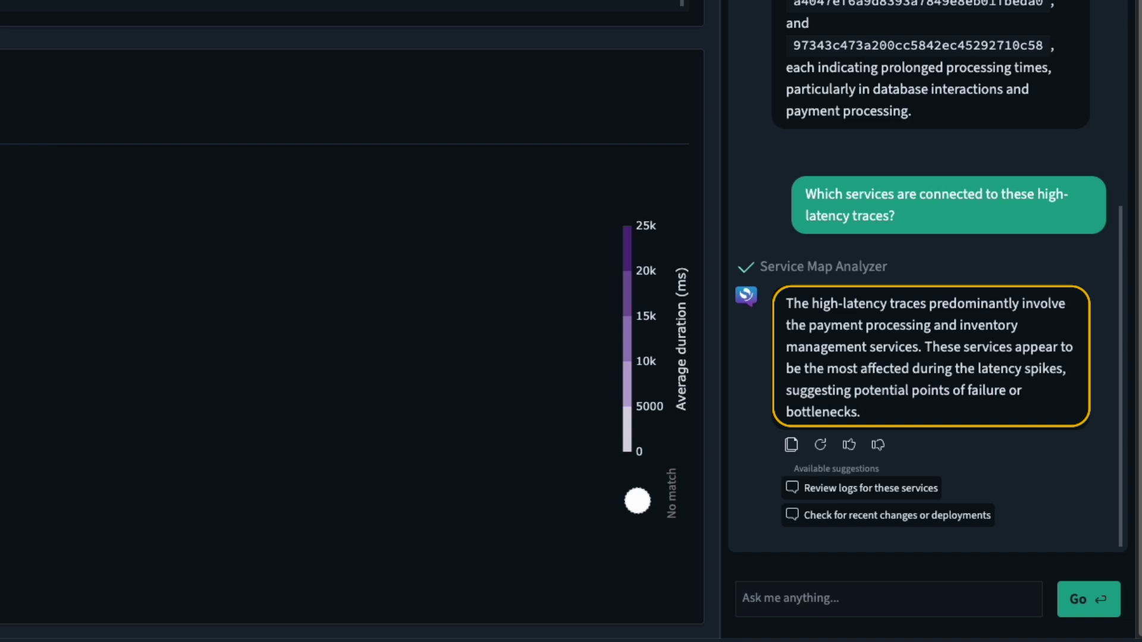
pyautogui.write('Search for errors in the logs of these services around the spike timestamps.')
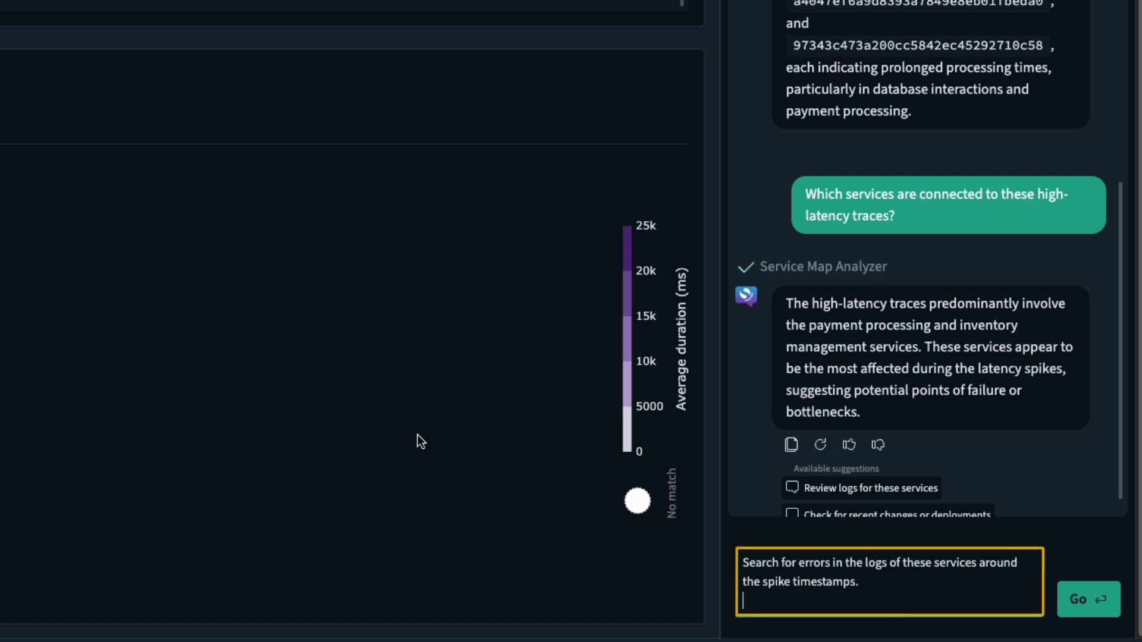
pyautogui.press('Return')
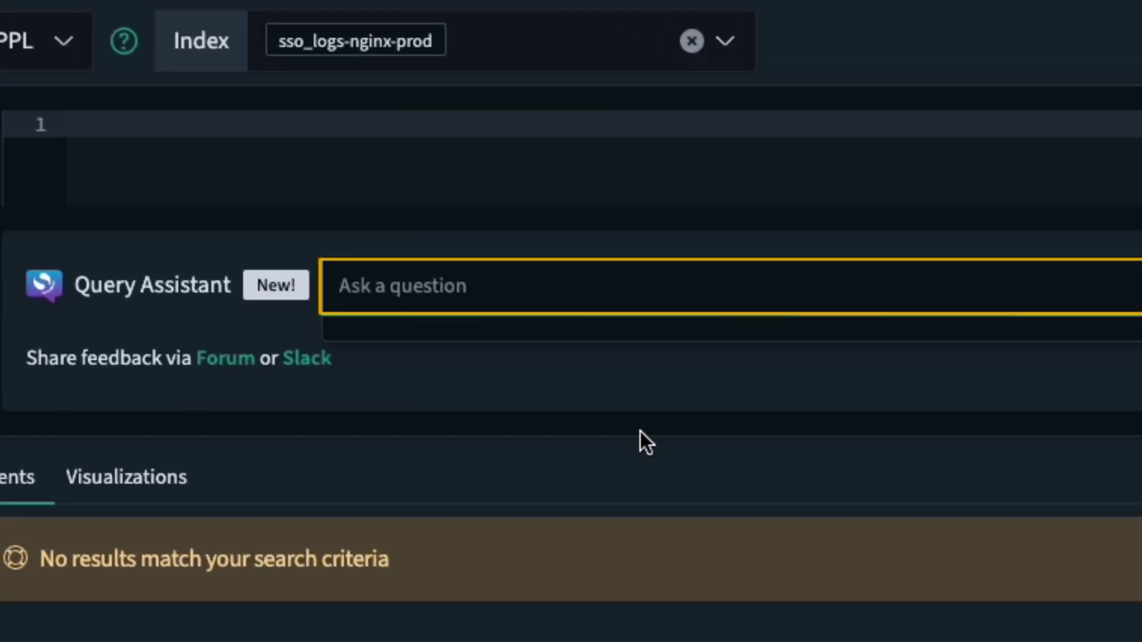
# Ask Query Assistant for 5xx status code logs from the past 3 hours, returning 3,399 hits
pyautogui.write('show me logs with 5xx http status codes in the past 3 hours')
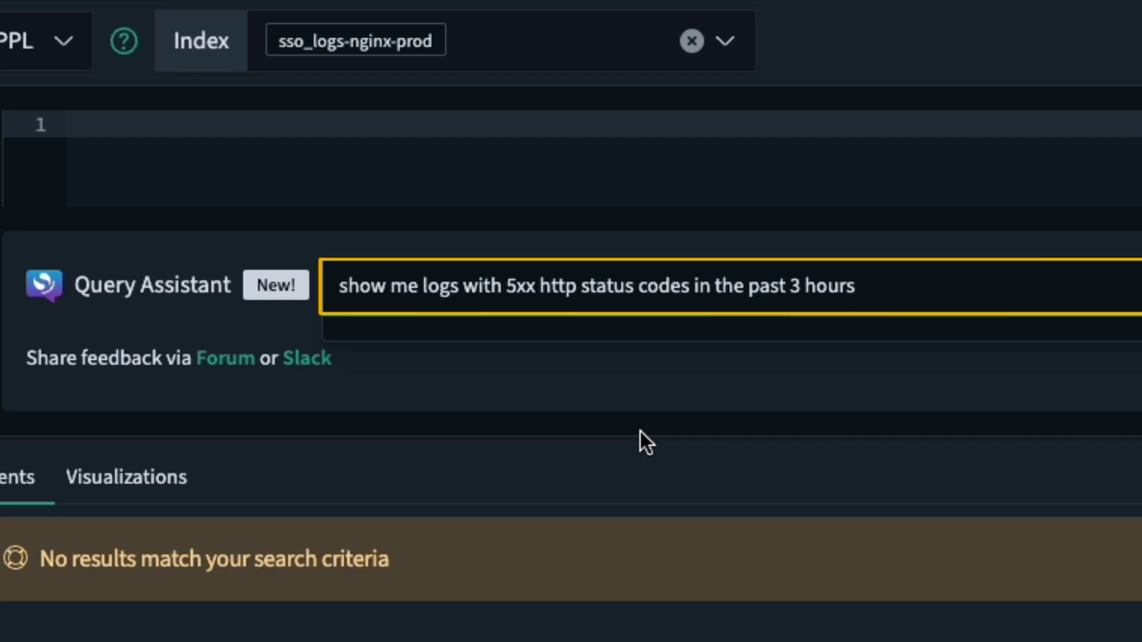
pyautogui.press('Return')
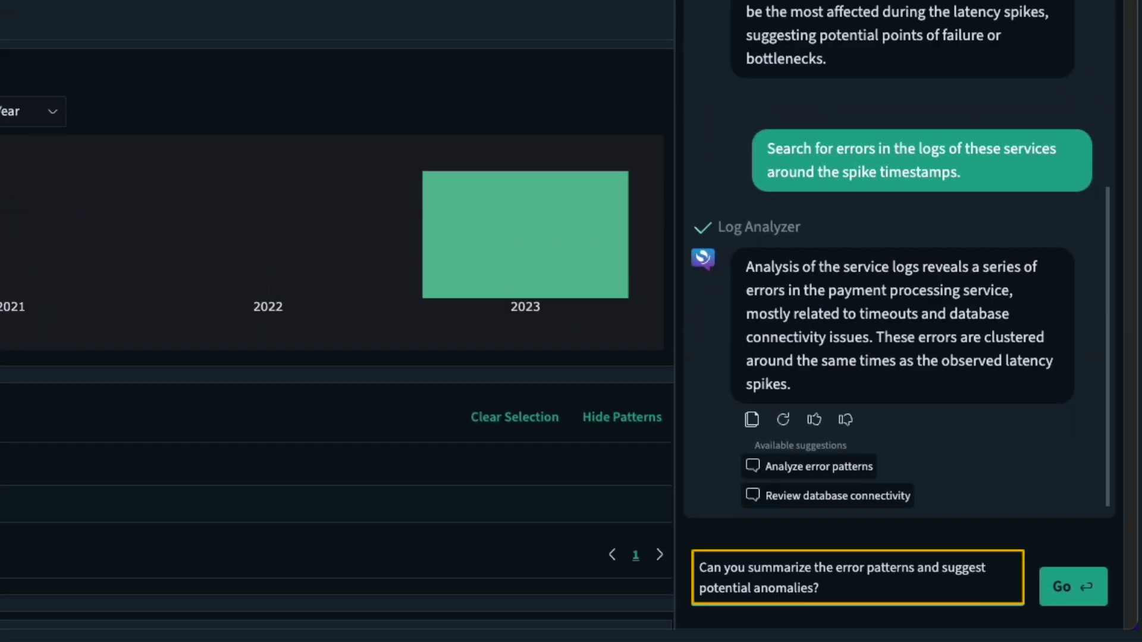
# Ask the assistant to summarize error patterns, then for the likely root cause and related internal tickets
pyautogui.press('Return')
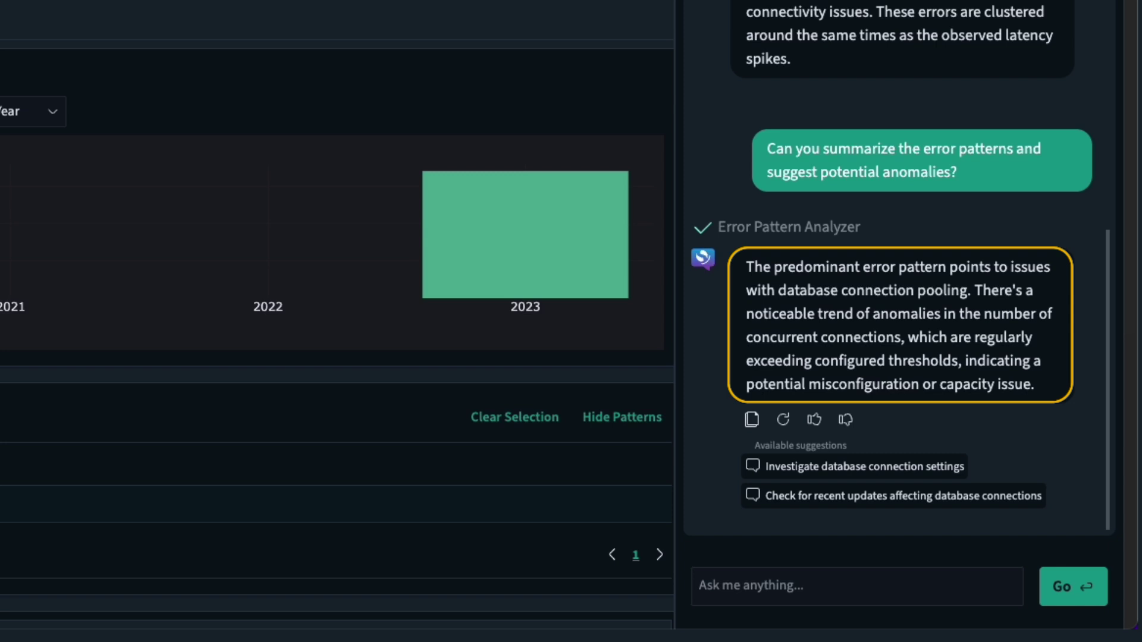
pyautogui.write('What could be the root cause based on these anomalies? Any related internal tickets?')
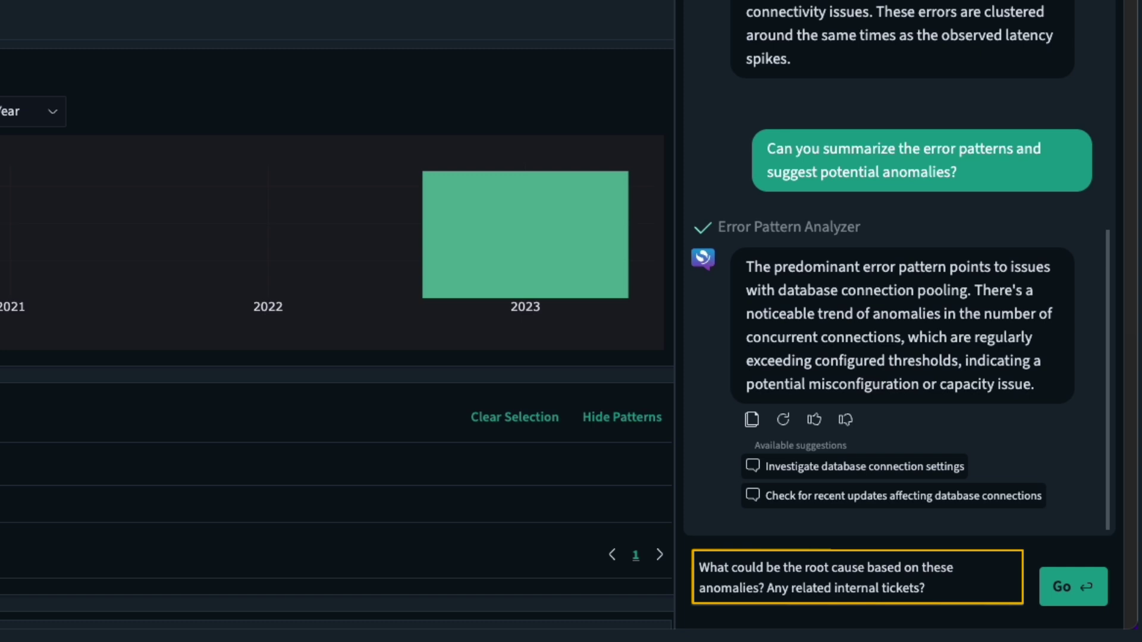
pyautogui.press('Return')
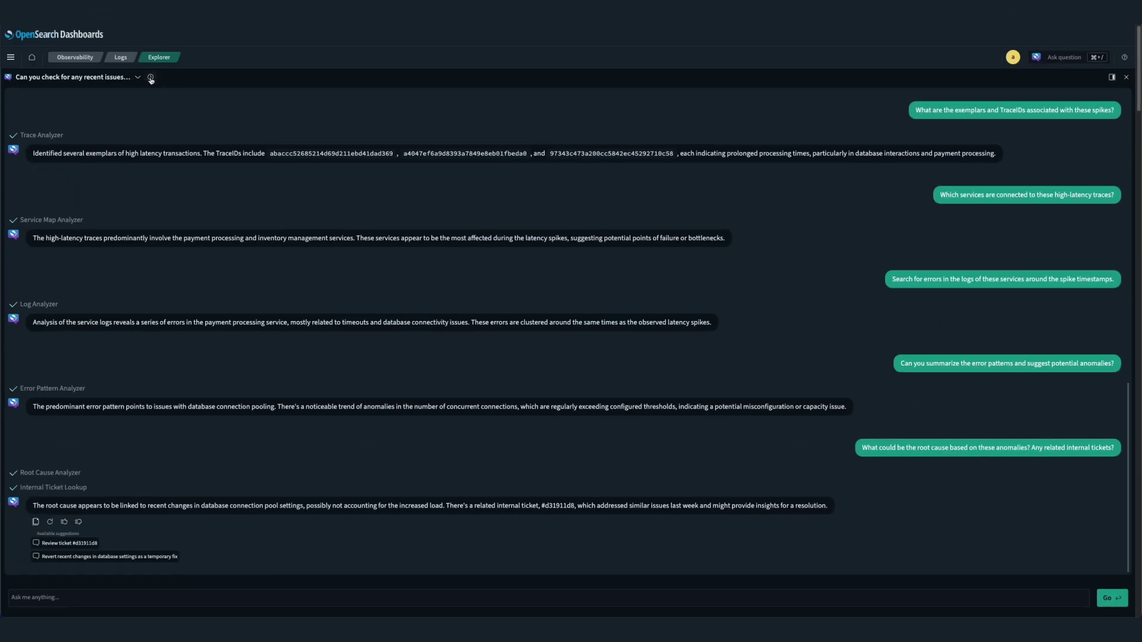
# From conversation history, view the 'is my cluster healthy' chat, then return to the slow-load investigation
pyautogui.click(151, 78)
pyautogui.scroll(-1, 119, 160)
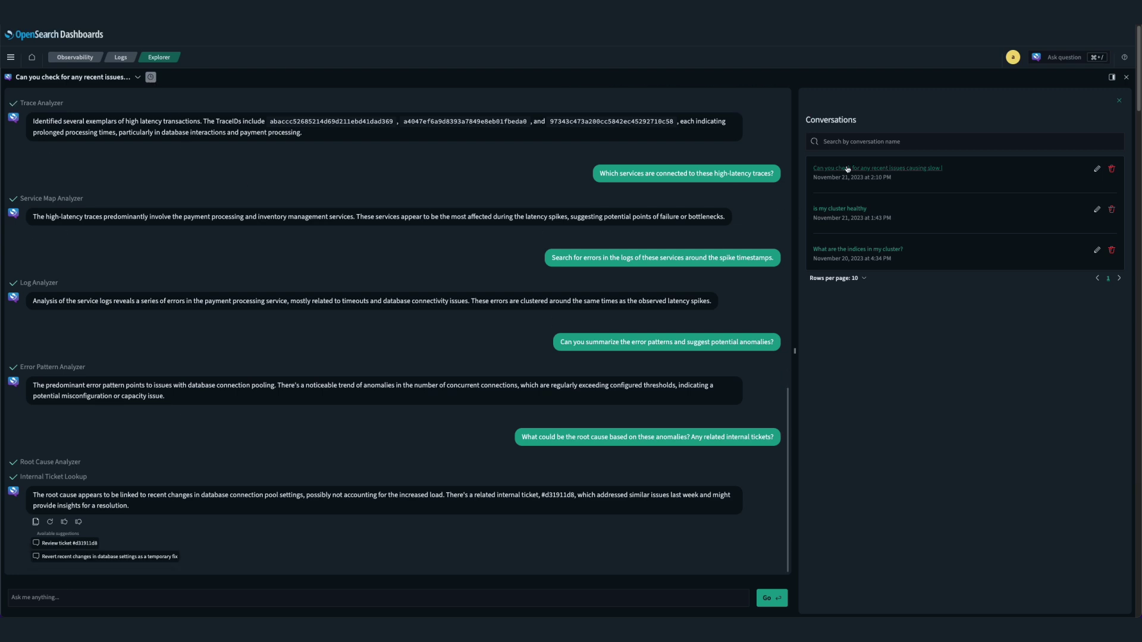
pyautogui.click(839, 209)
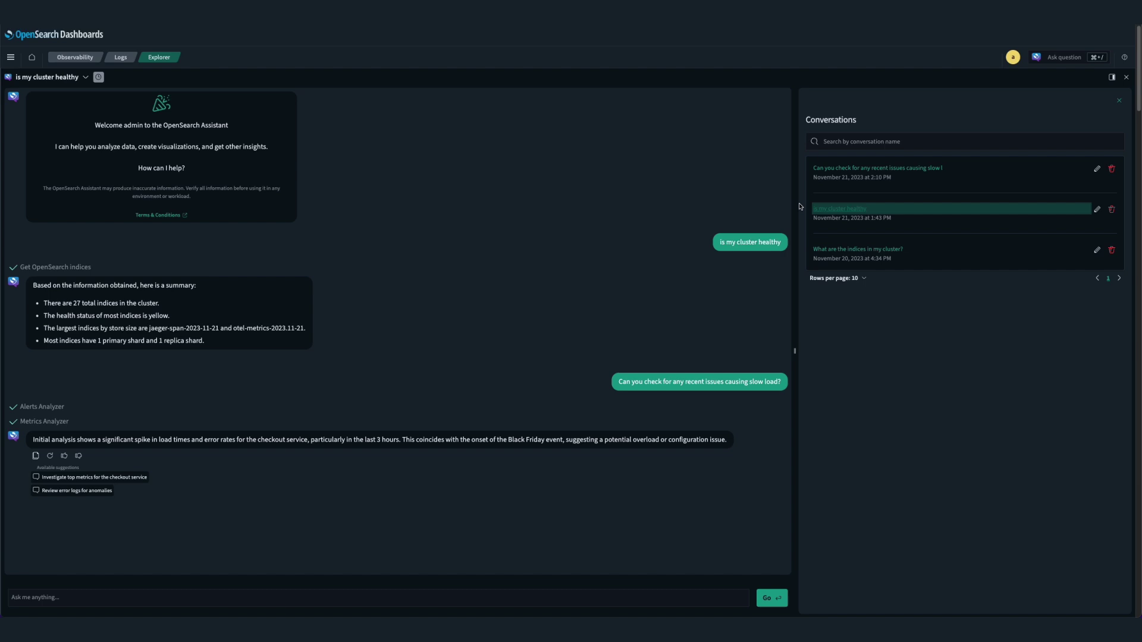
pyautogui.click(871, 169)
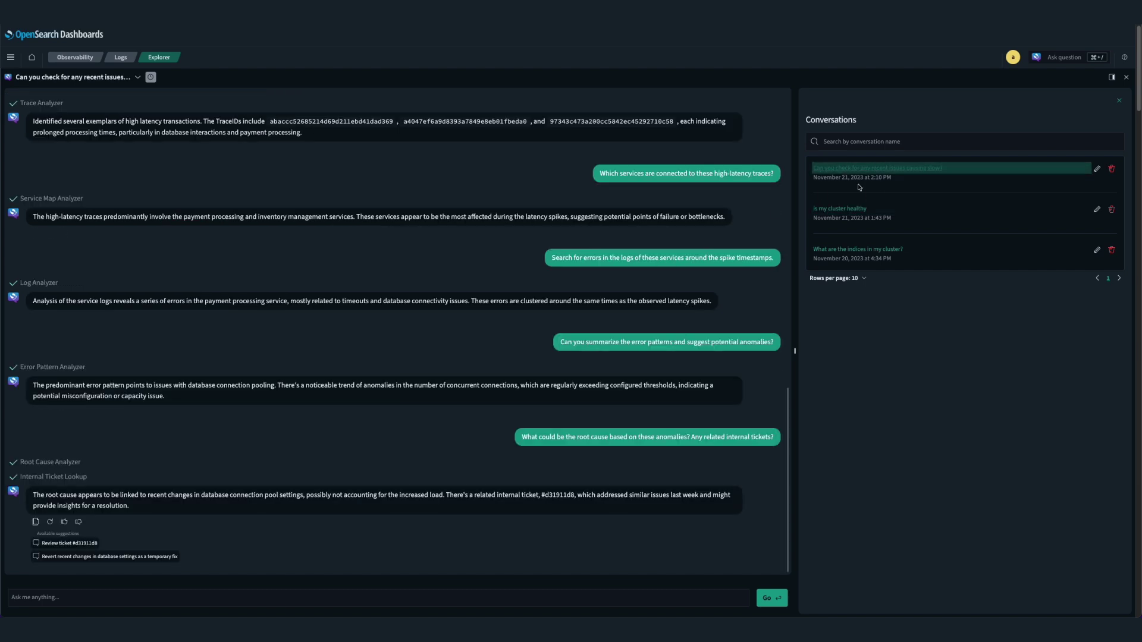